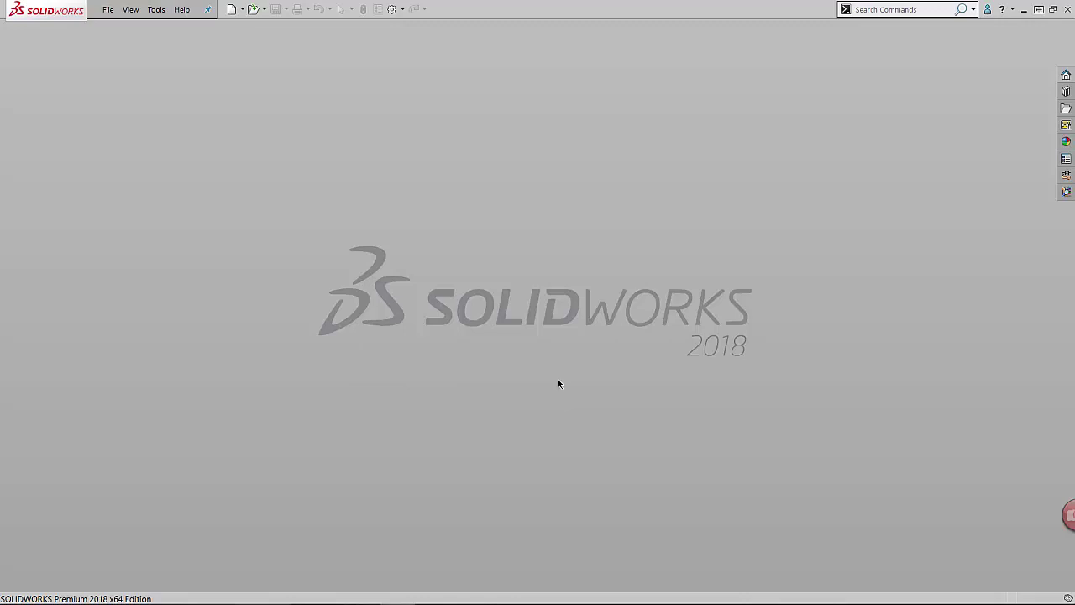
# Launch SOLIDWORKS Rx 2018 by searching 'rx', then enlarge and reposition its window.
pyautogui.click(1065, 74)
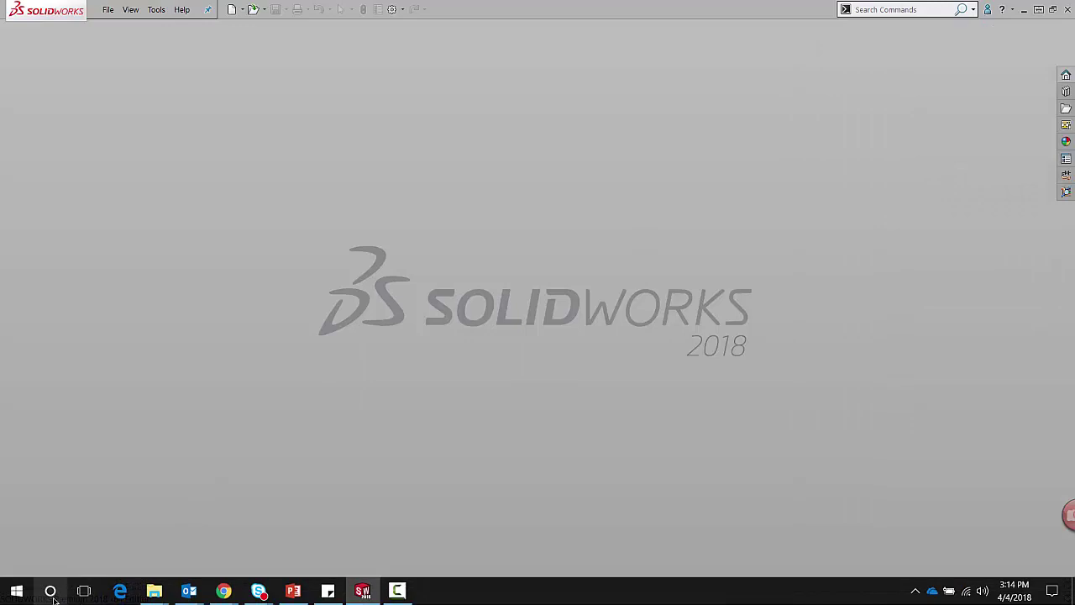
pyautogui.click(50, 590)
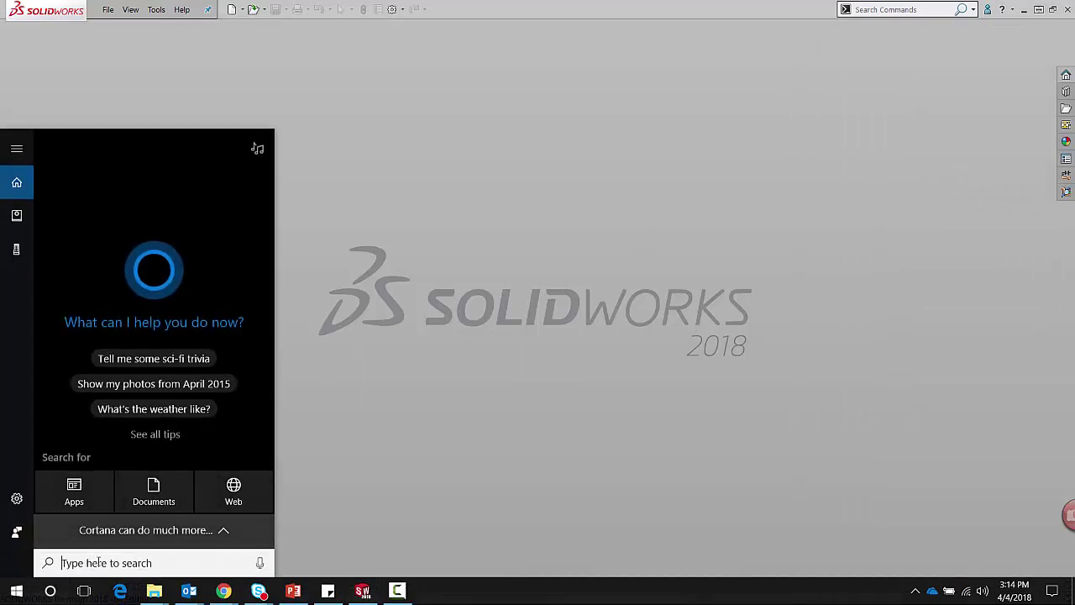
pyautogui.write('rx')
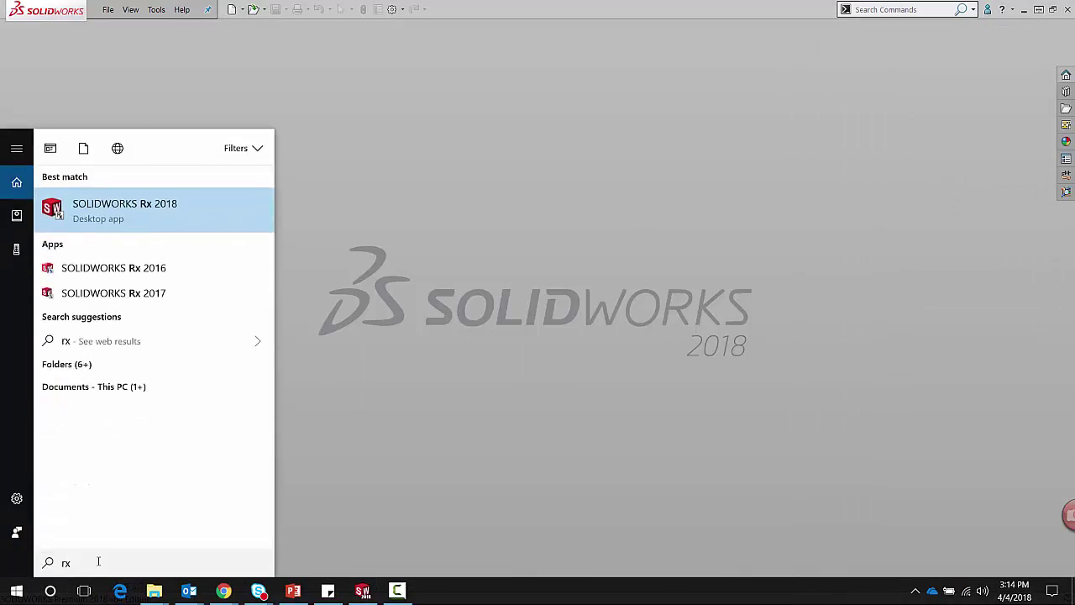
pyautogui.press('Return')
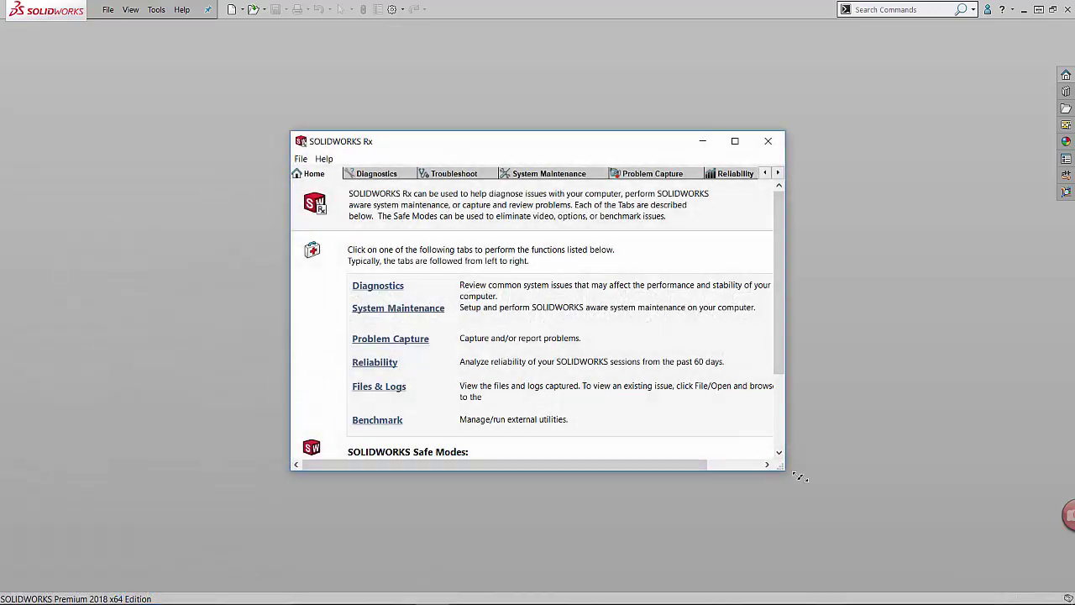
pyautogui.moveTo(798, 477); pyautogui.dragTo(957, 551)
pyautogui.moveTo(689, 141); pyautogui.dragTo(535, 49)
pyautogui.moveTo(794, 452); pyautogui.dragTo(768, 527)
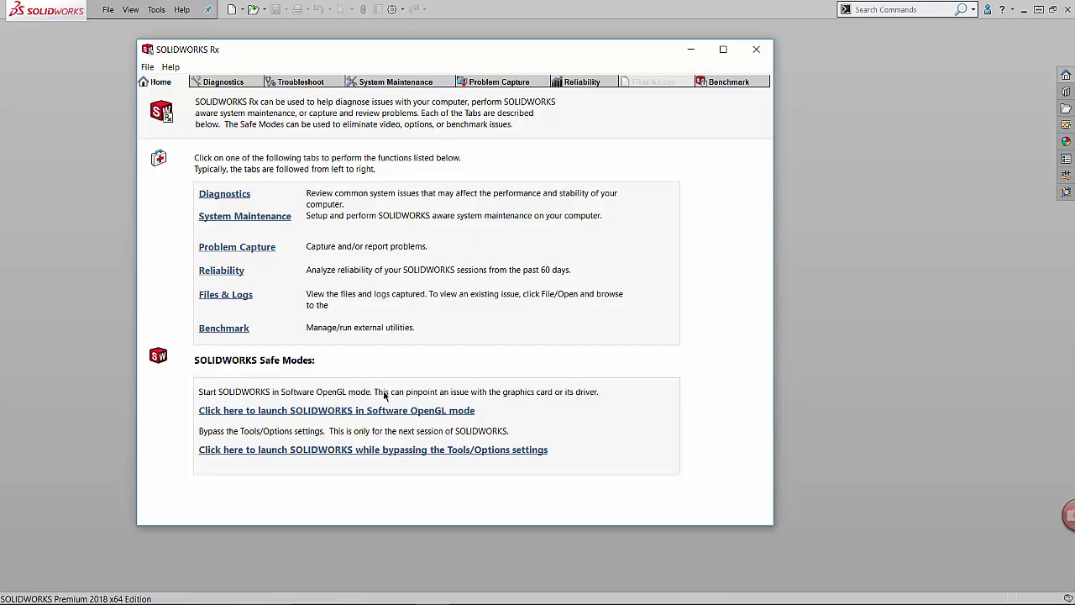
# Review the Diagnostics results, then switch to the System Maintenance cleanup page.
pyautogui.click(224, 81)
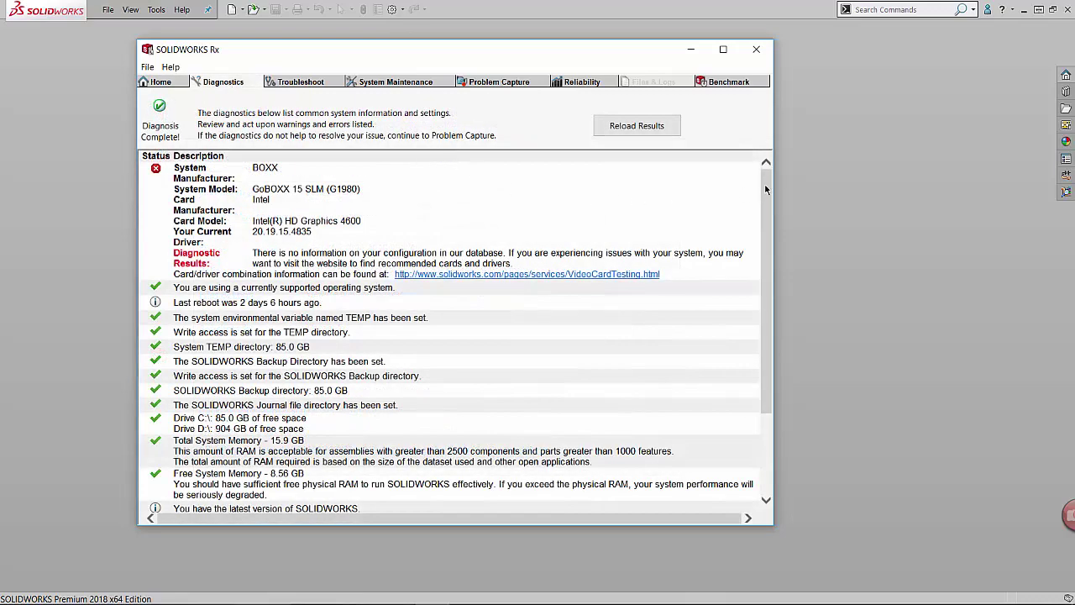
pyautogui.moveTo(765, 189); pyautogui.dragTo(766, 212)
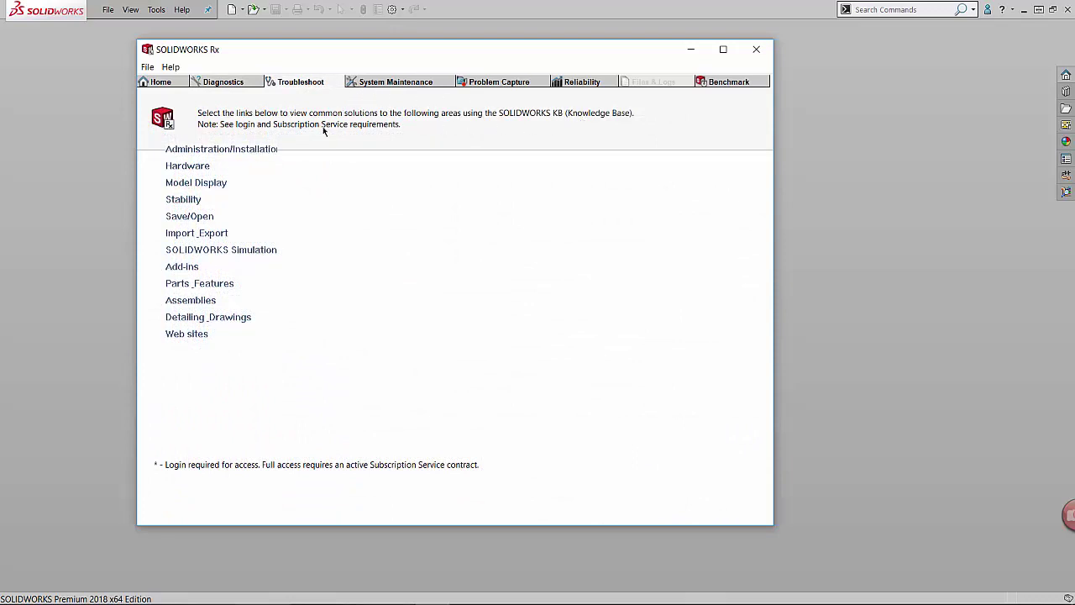
pyautogui.click(407, 83)
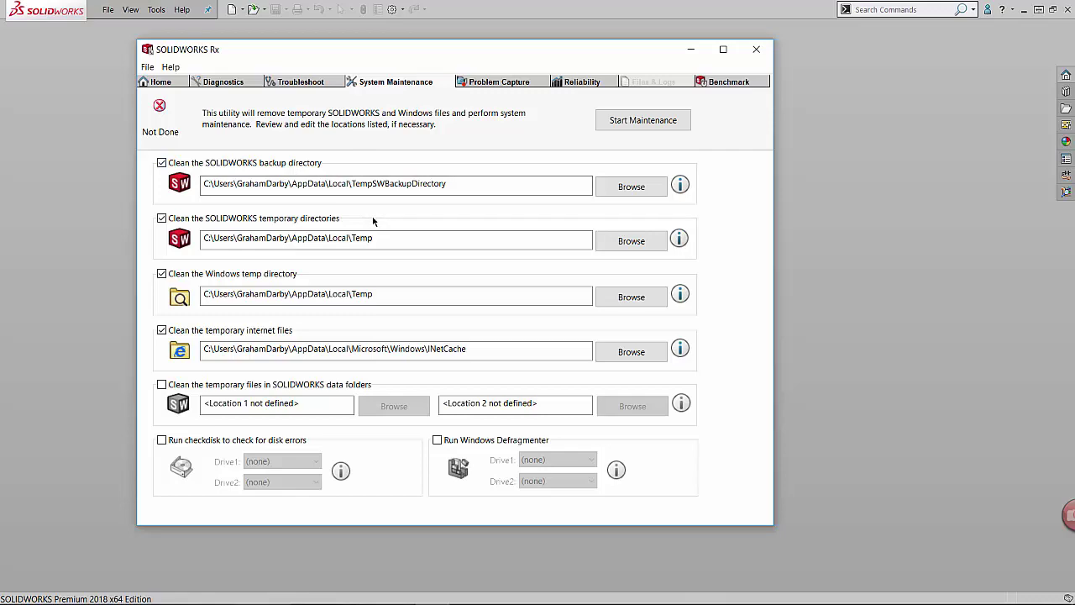
# Switch to the Problem Capture page and wait for System Information to refresh.
pyautogui.click(491, 82)
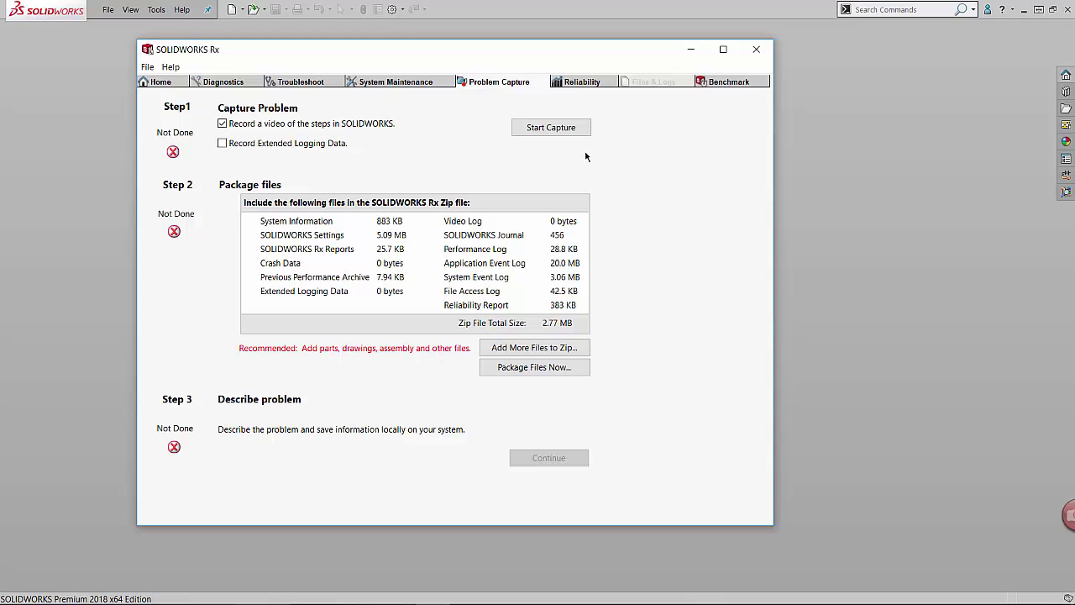
# Start a capture using the current SOLIDWORKS session and move the recording prompt top-right.
pyautogui.click(567, 131)
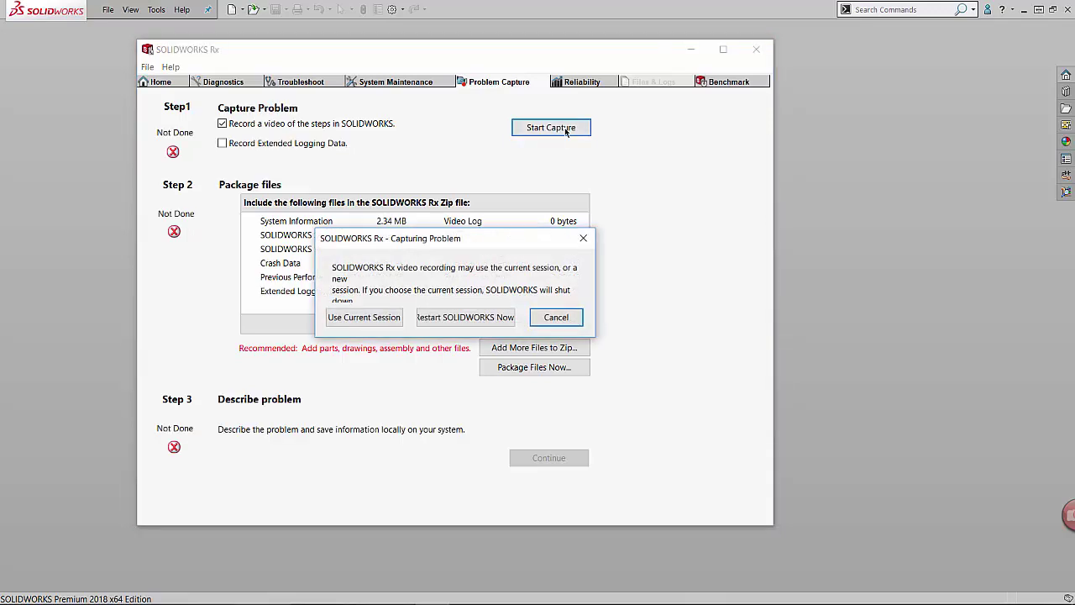
pyautogui.click(379, 318)
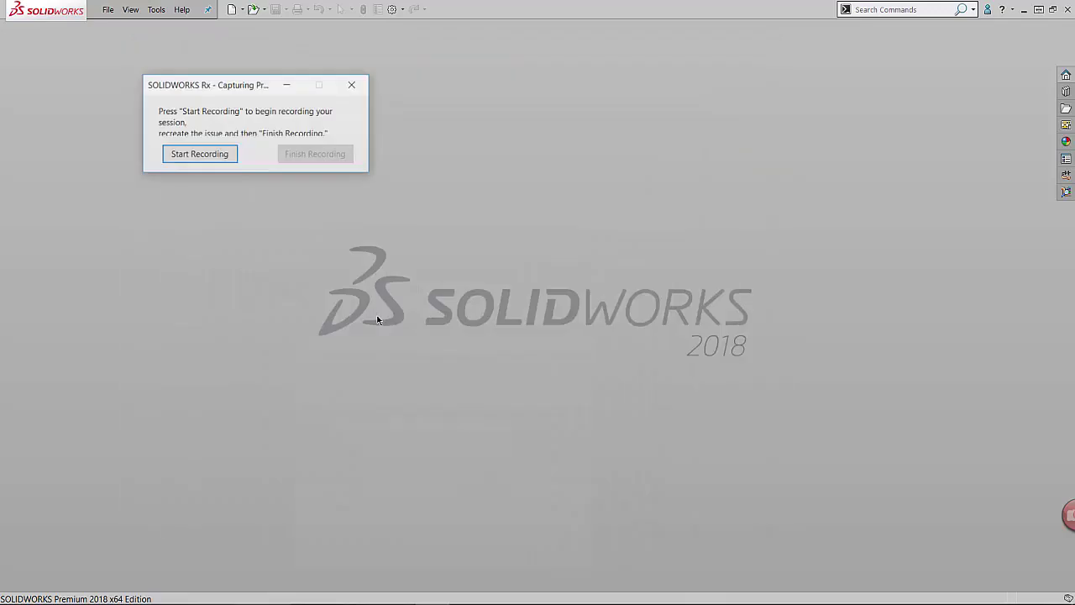
pyautogui.moveTo(293, 86); pyautogui.dragTo(929, 40)
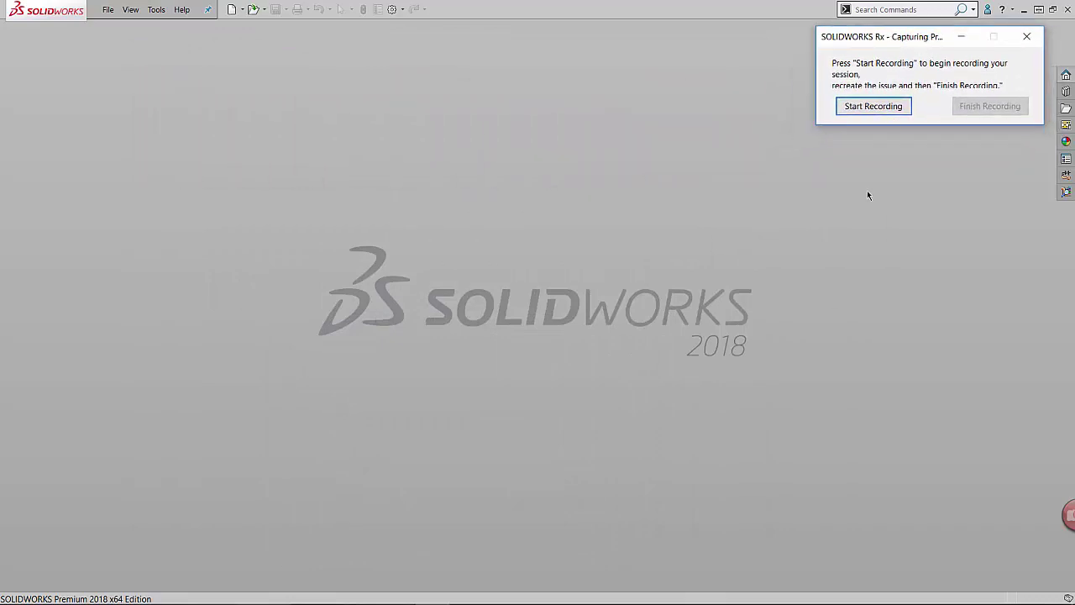
# Start recording, open Full_Grill_Assembly from recent documents, and make the Rebuilt_Top_Cover opaque.
pyautogui.click(897, 110)
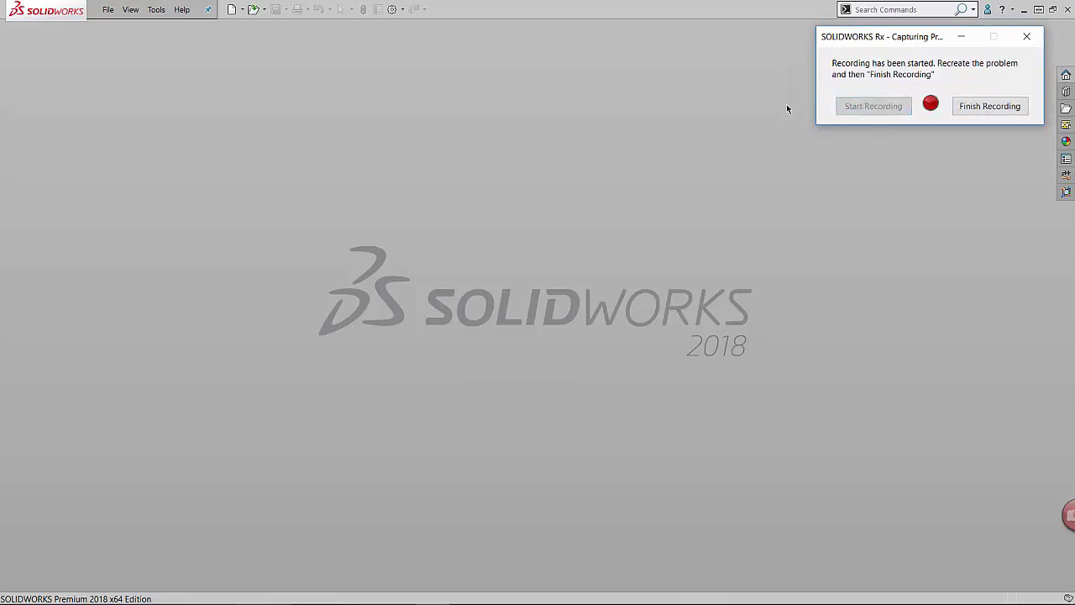
pyautogui.click(264, 11)
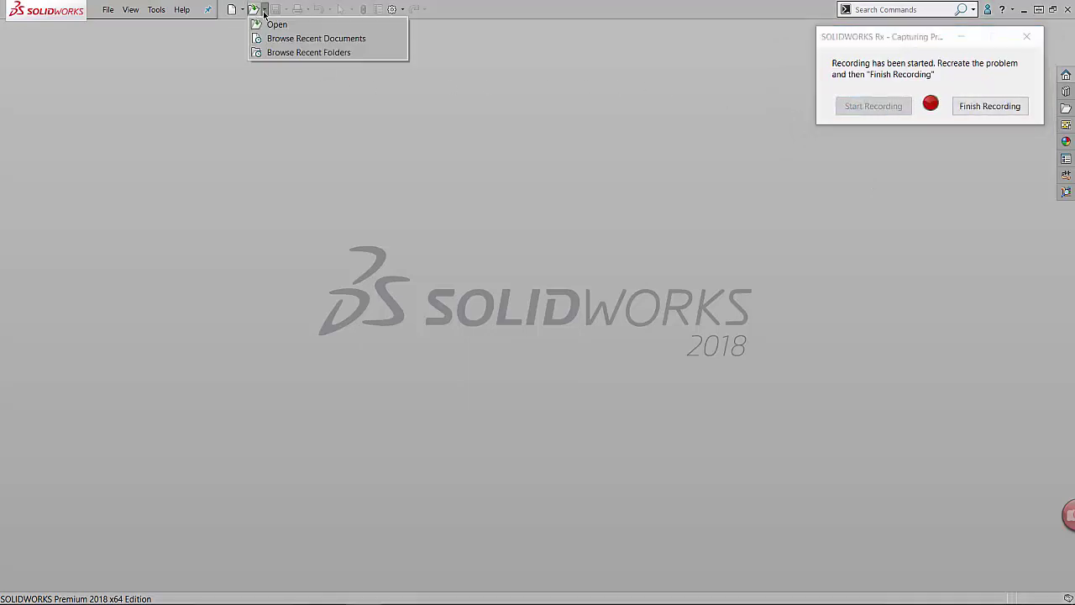
pyautogui.click(286, 37)
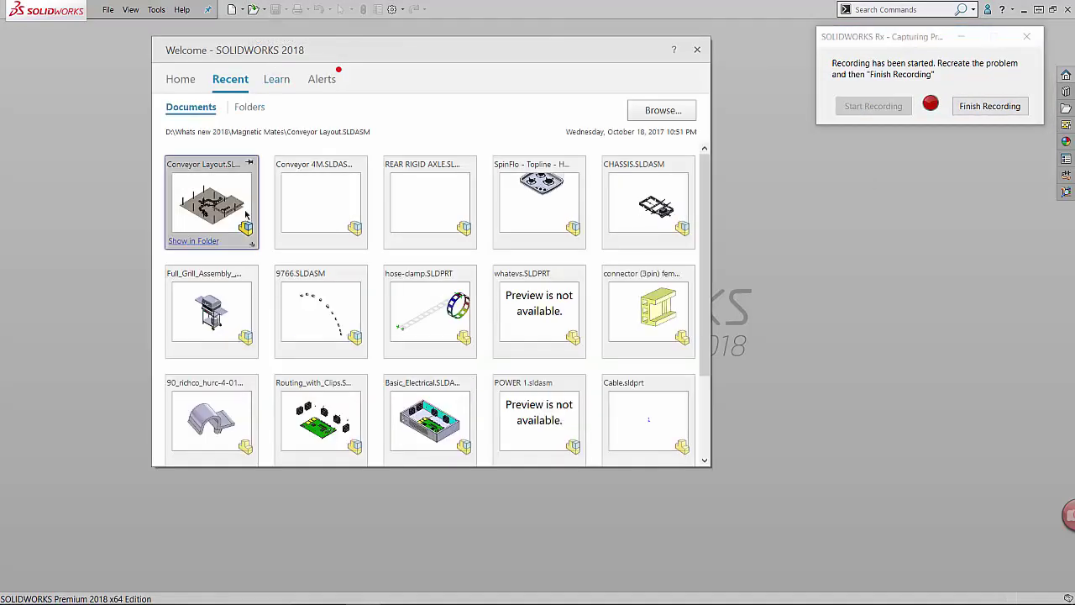
pyautogui.moveTo(305, 214)
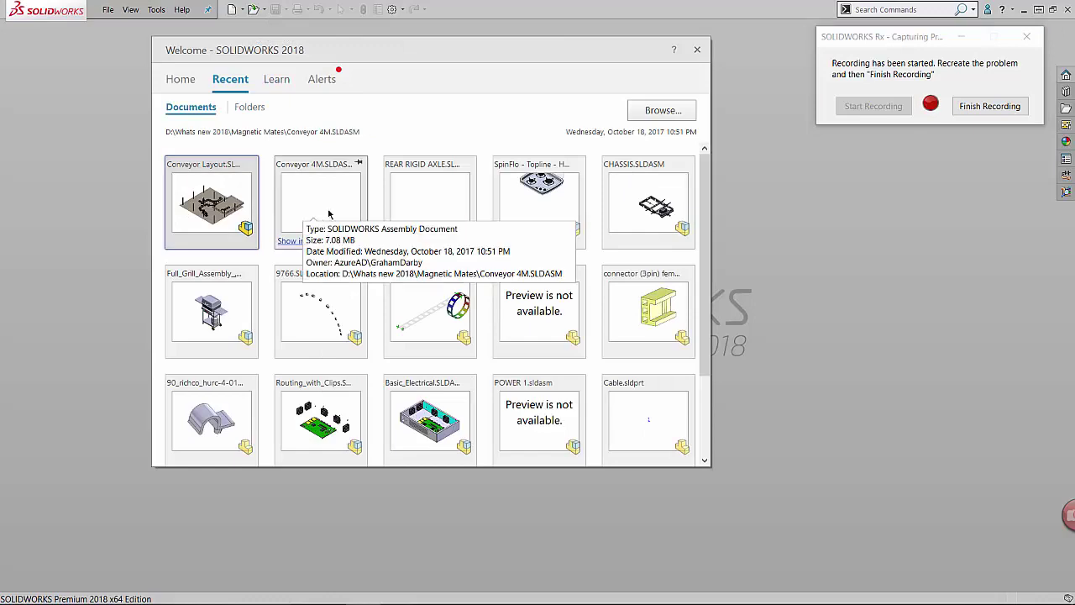
pyautogui.moveTo(428, 213)
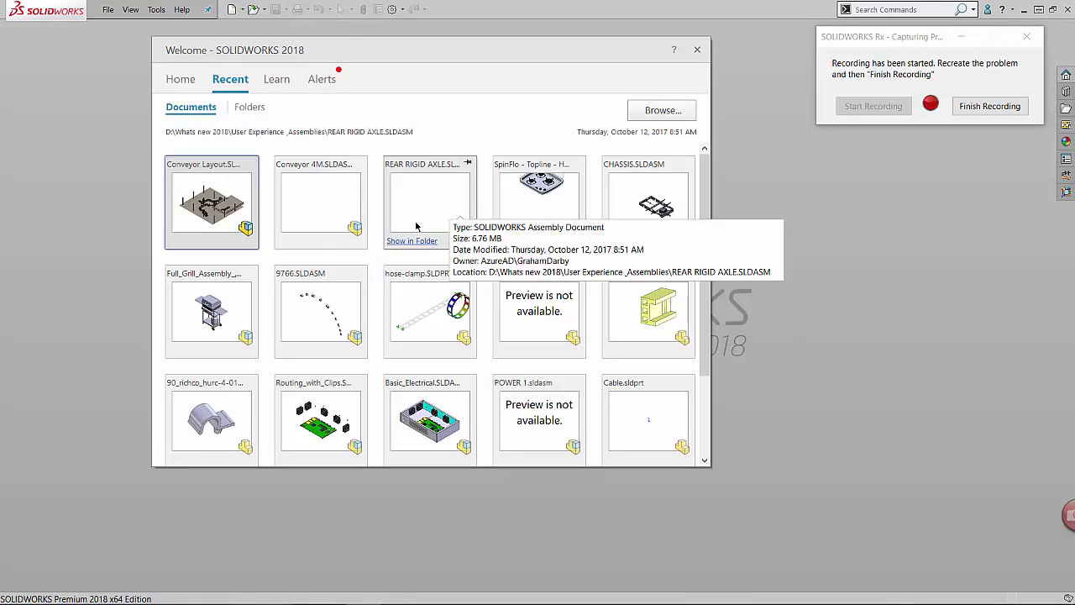
pyautogui.click(210, 309)
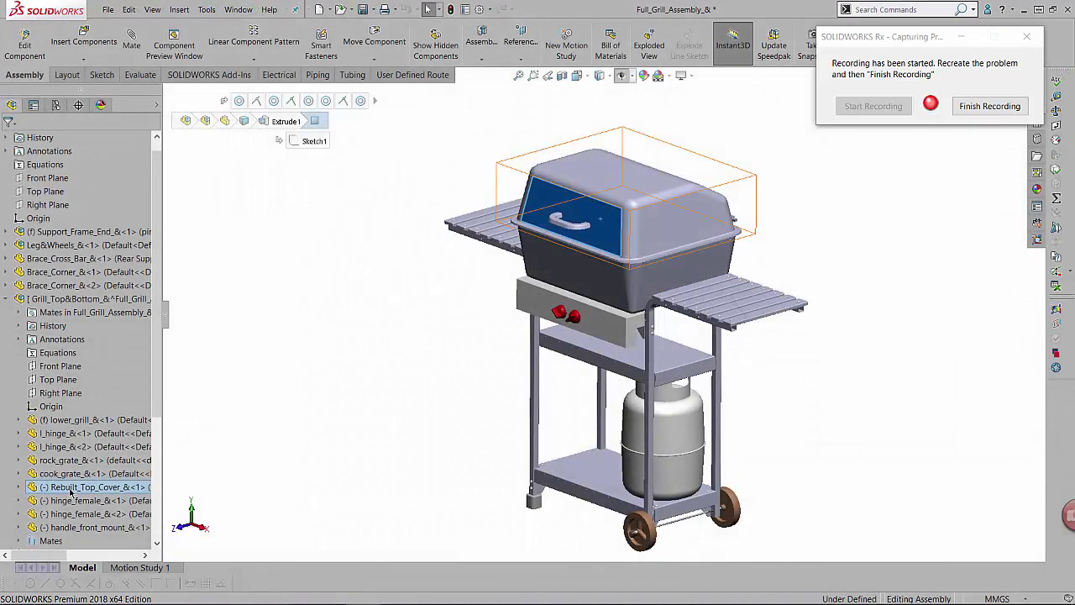
pyautogui.rightClick(72, 494)
pyautogui.click(94, 268)
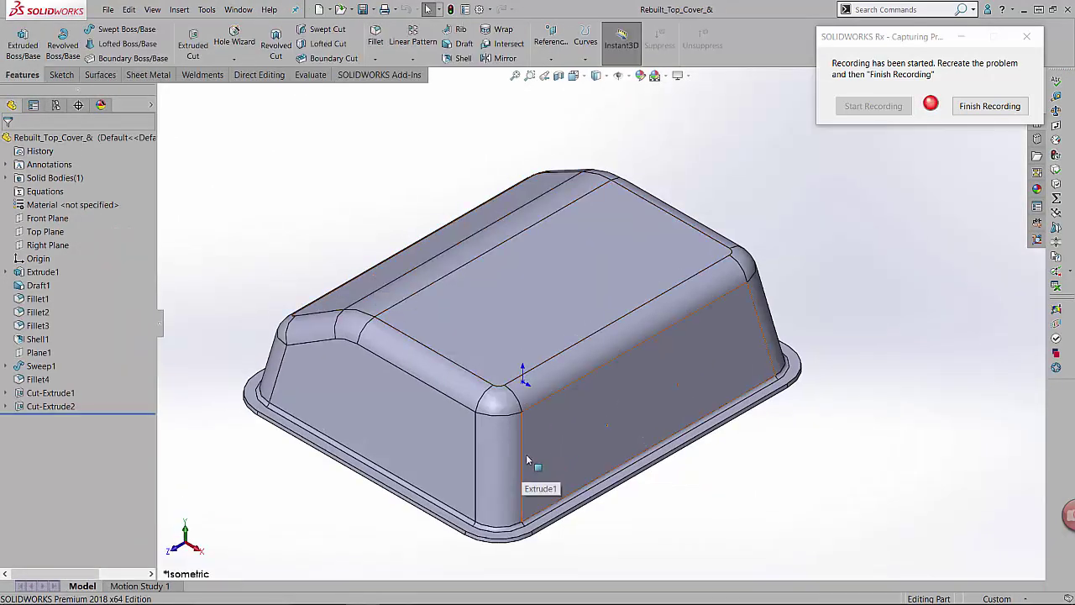
# Change the Fillet4 radius from 0.250in to 5.000in and rebuild.
pyautogui.click(26, 380)
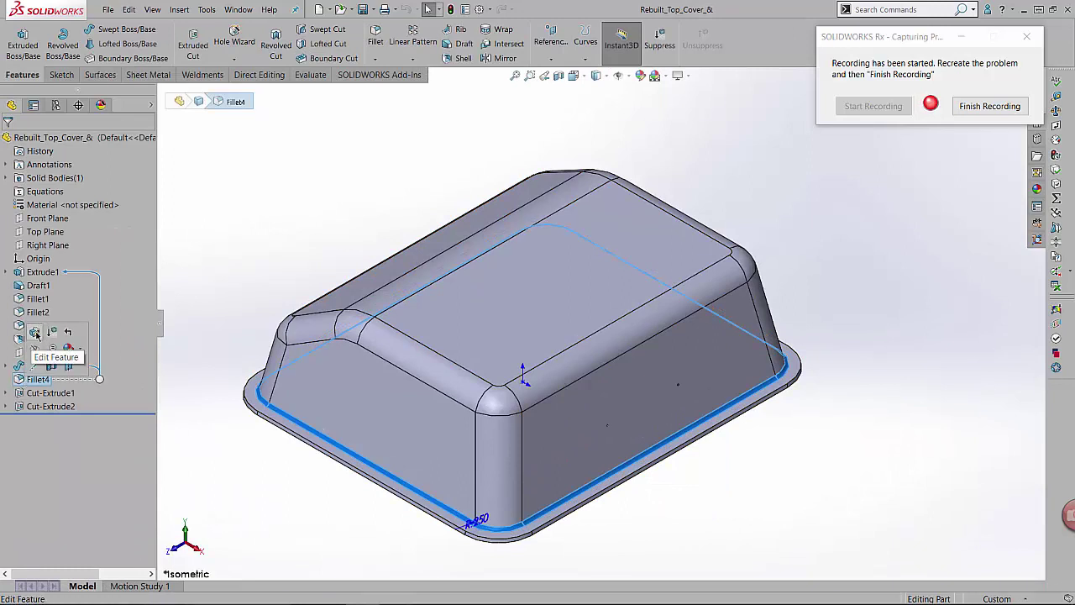
pyautogui.click(34, 348)
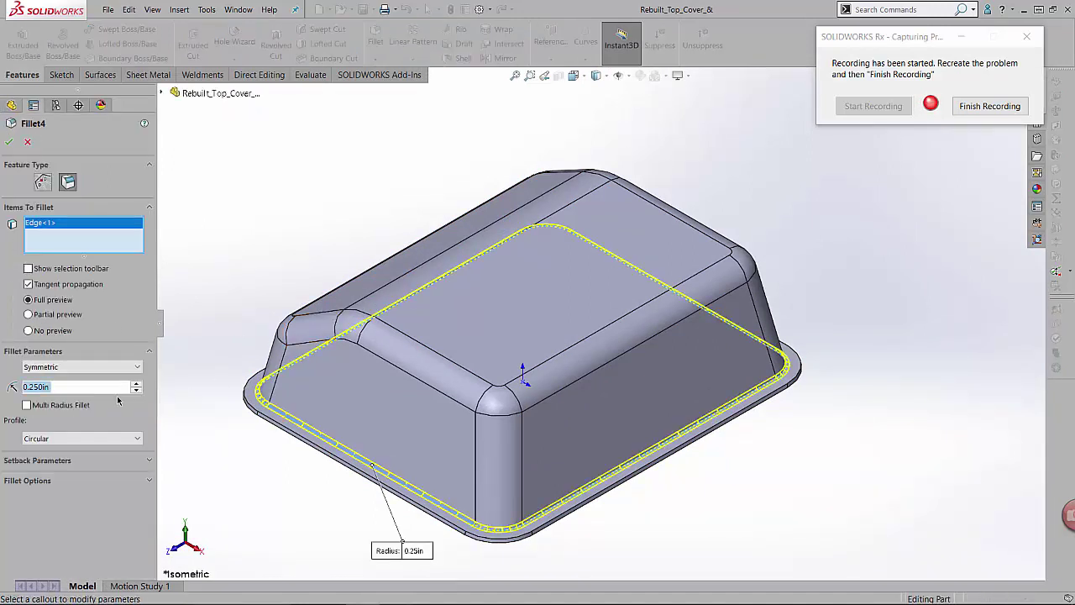
pyautogui.write('5')
pyautogui.press('Return')
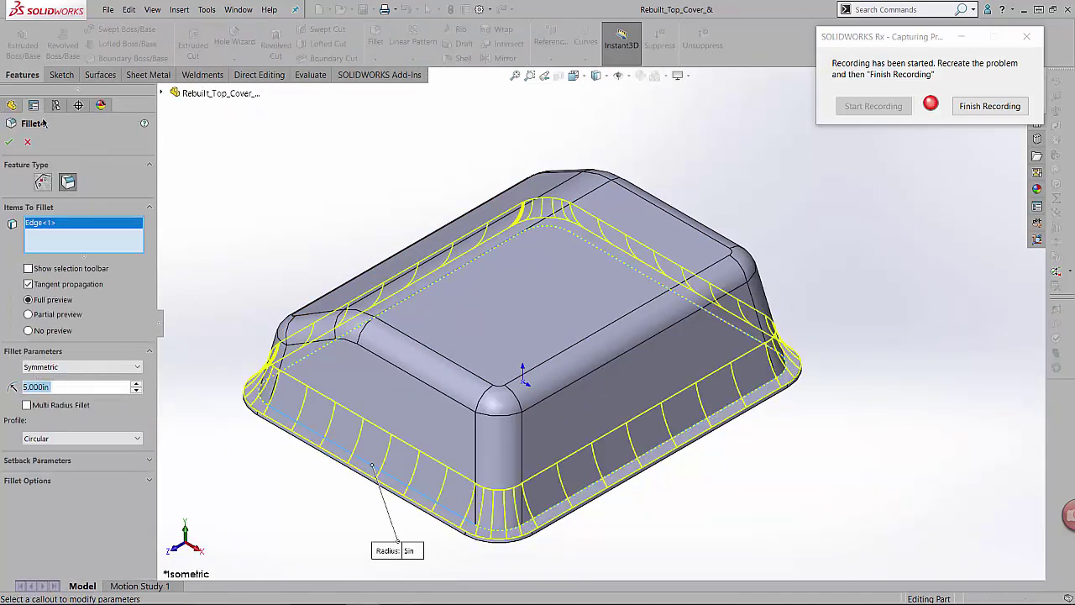
pyautogui.click(9, 144)
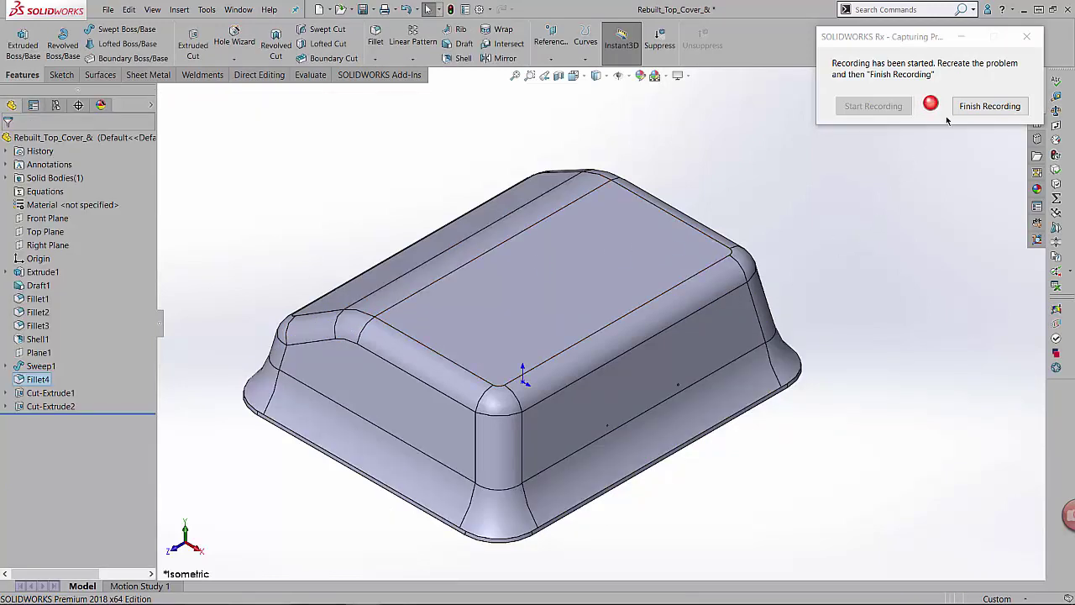
# Finish recording, let SOLIDWORKS shut down without saving, and view the extra files to package.
pyautogui.click(974, 109)
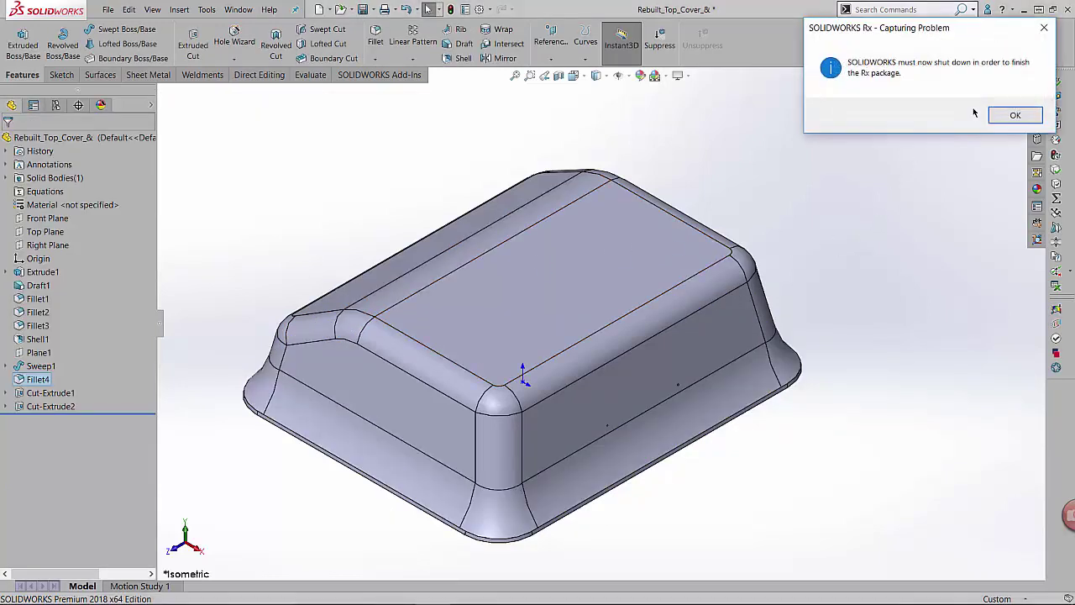
pyautogui.click(1008, 115)
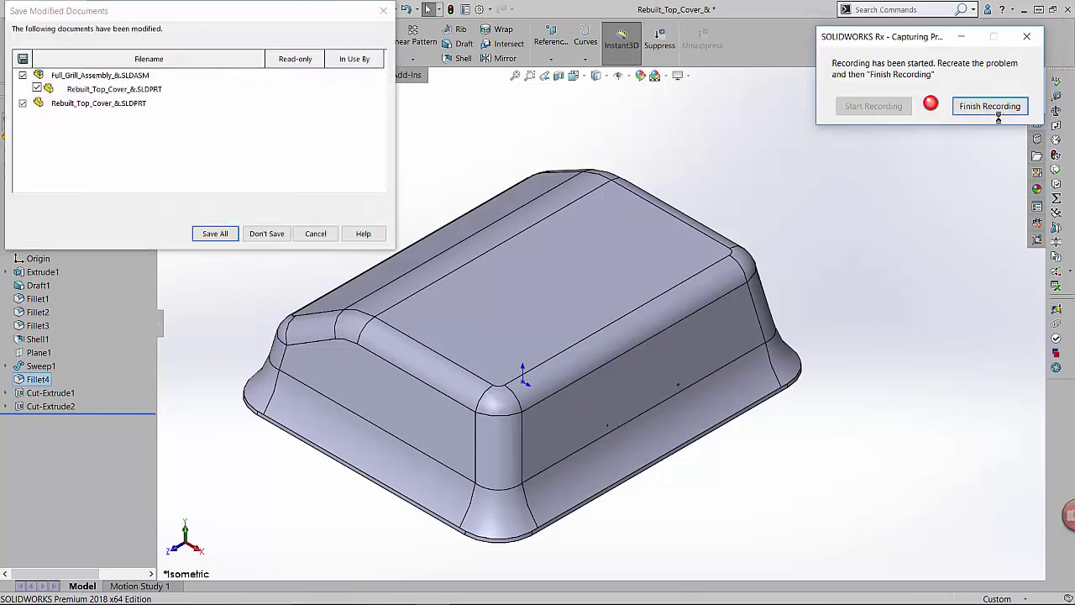
pyautogui.click(270, 238)
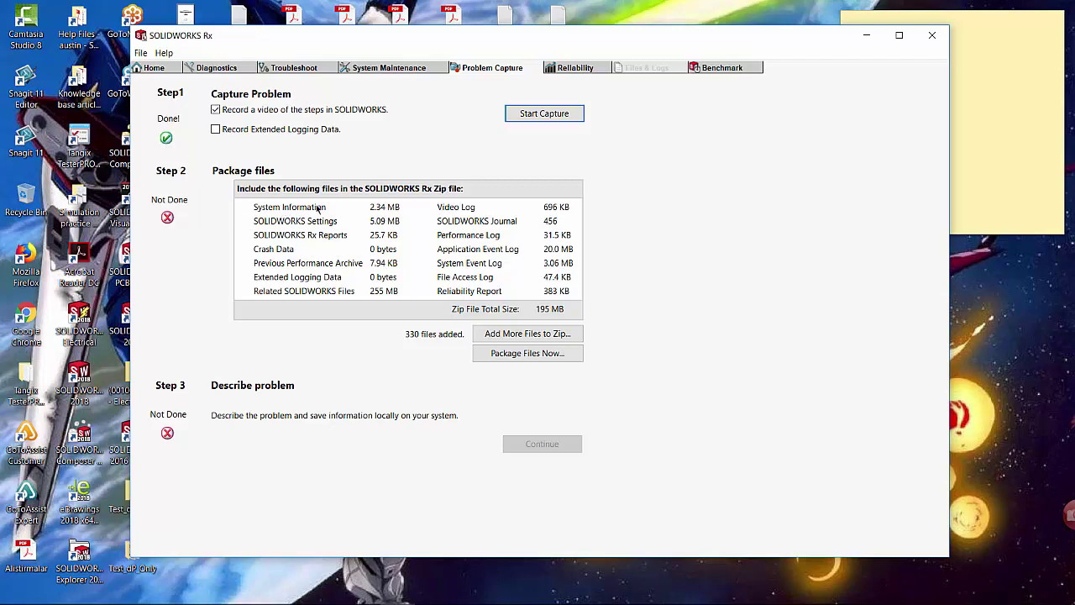
pyautogui.click(534, 335)
pyautogui.moveTo(527, 152); pyautogui.dragTo(749, 102)
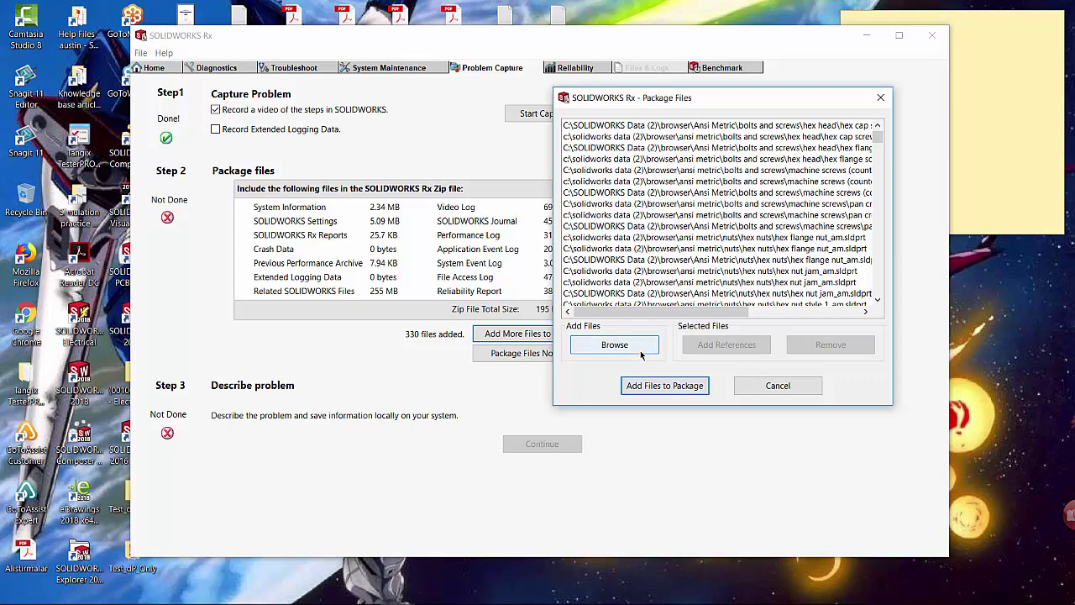
# Package the captured files into a 195 MB zip saved on the Desktop under the default name.
pyautogui.click(763, 388)
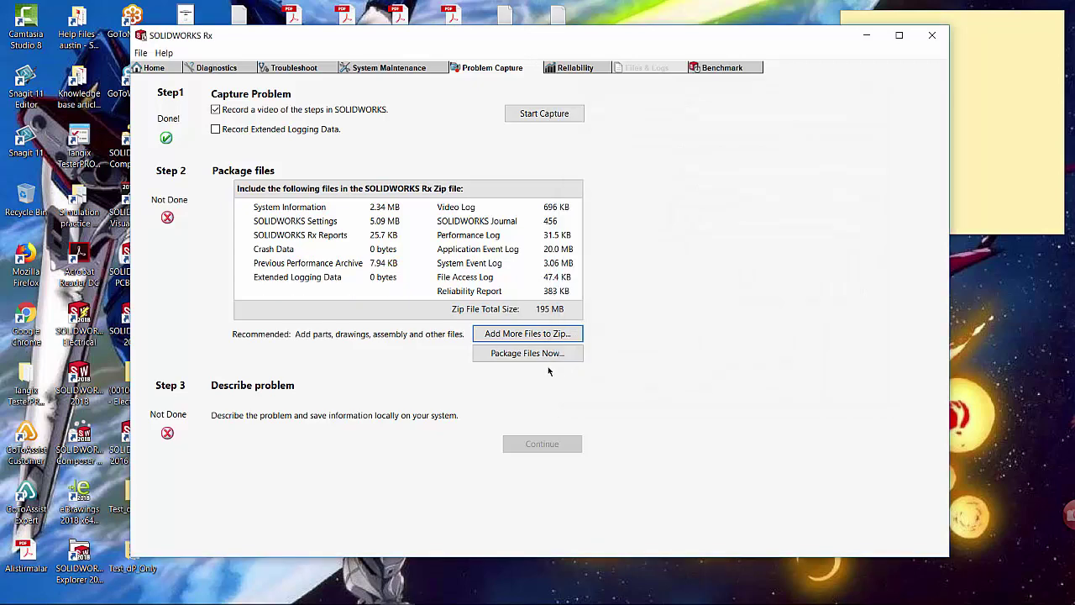
pyautogui.click(525, 353)
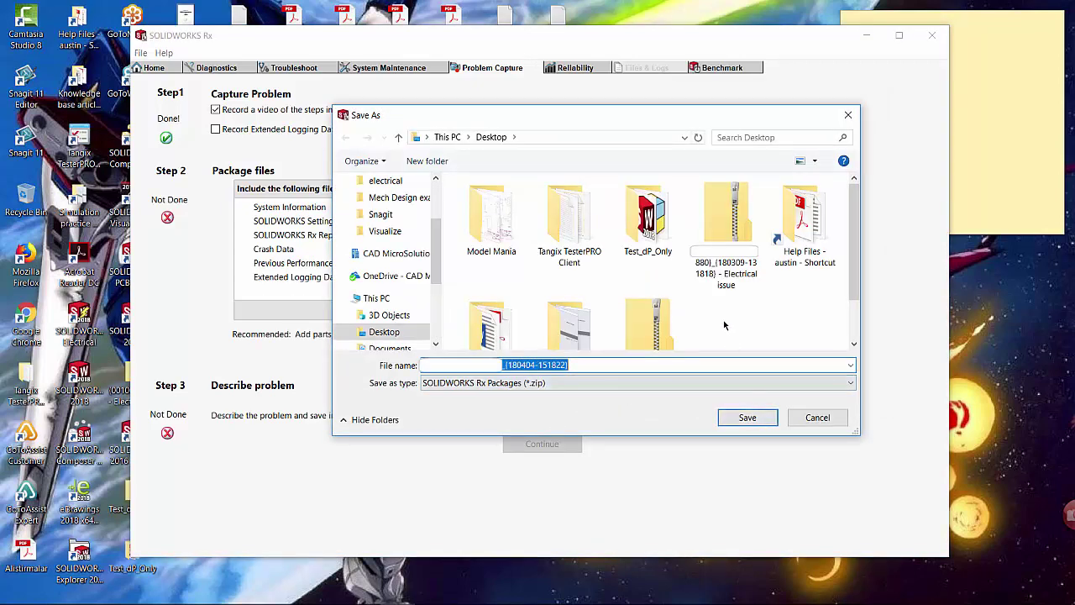
pyautogui.scroll(-1, 721, 322)
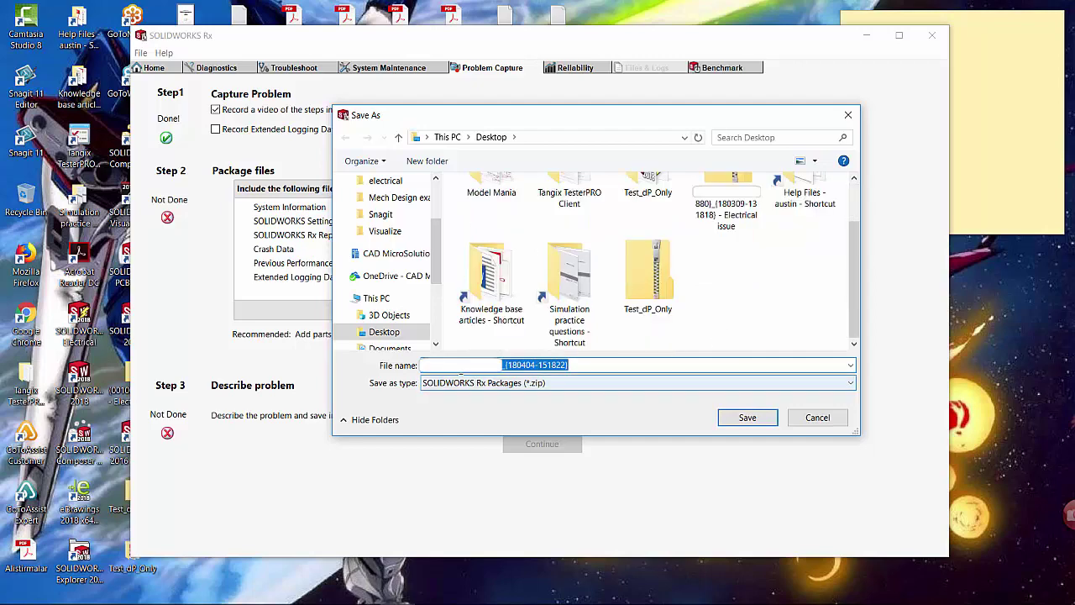
pyautogui.click(747, 418)
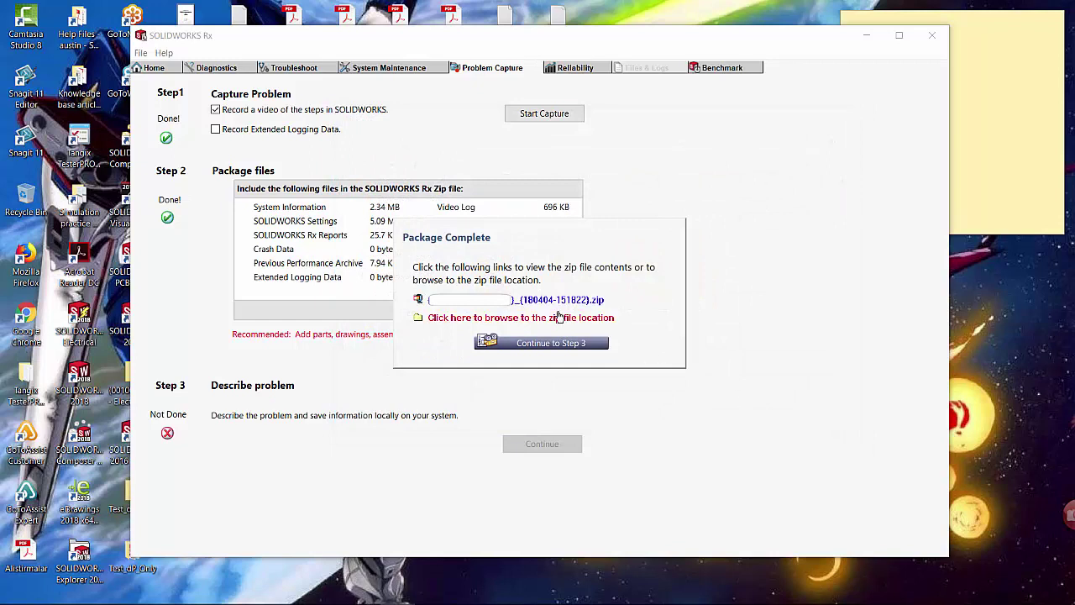
pyautogui.click(552, 344)
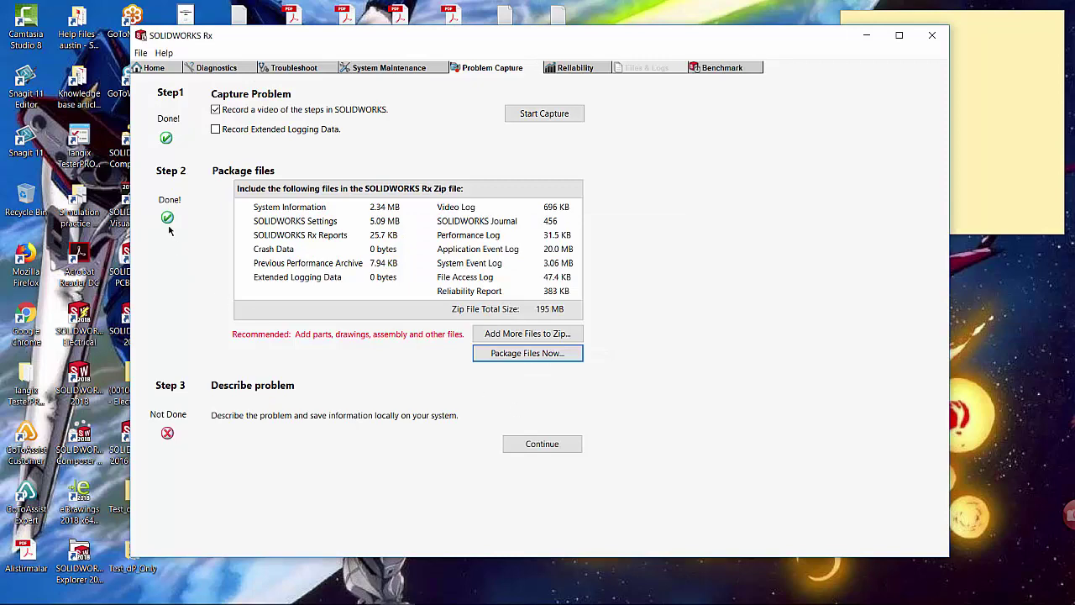
# Categorise the problem as Parts & Features, summarise it as 'Fillet unable to rebuild', and begin describing it.
pyautogui.click(538, 444)
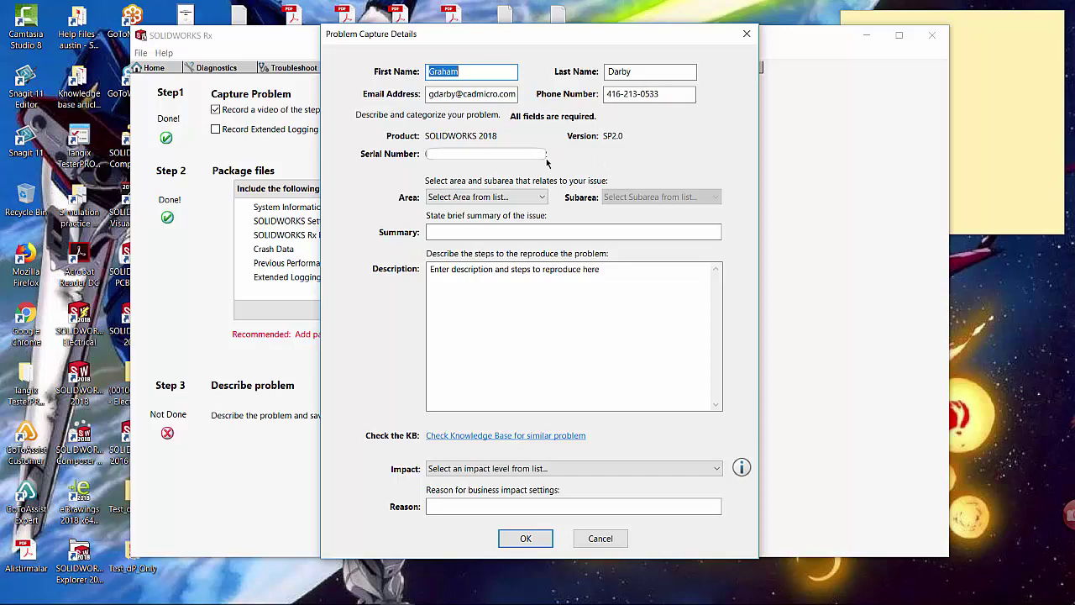
pyautogui.click(532, 199)
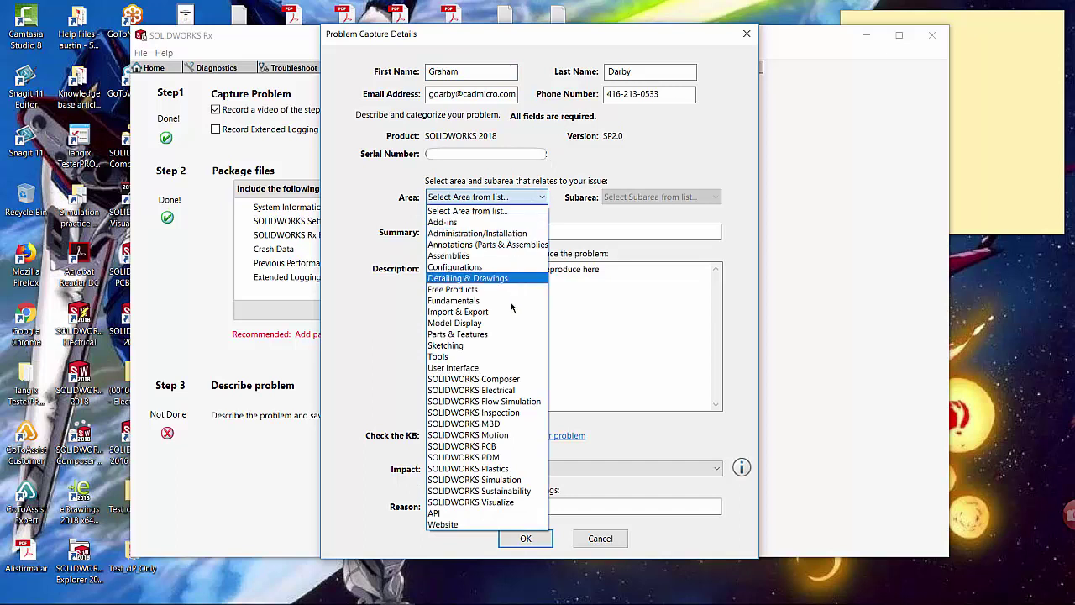
pyautogui.click(470, 333)
pyautogui.write('Fillet un')
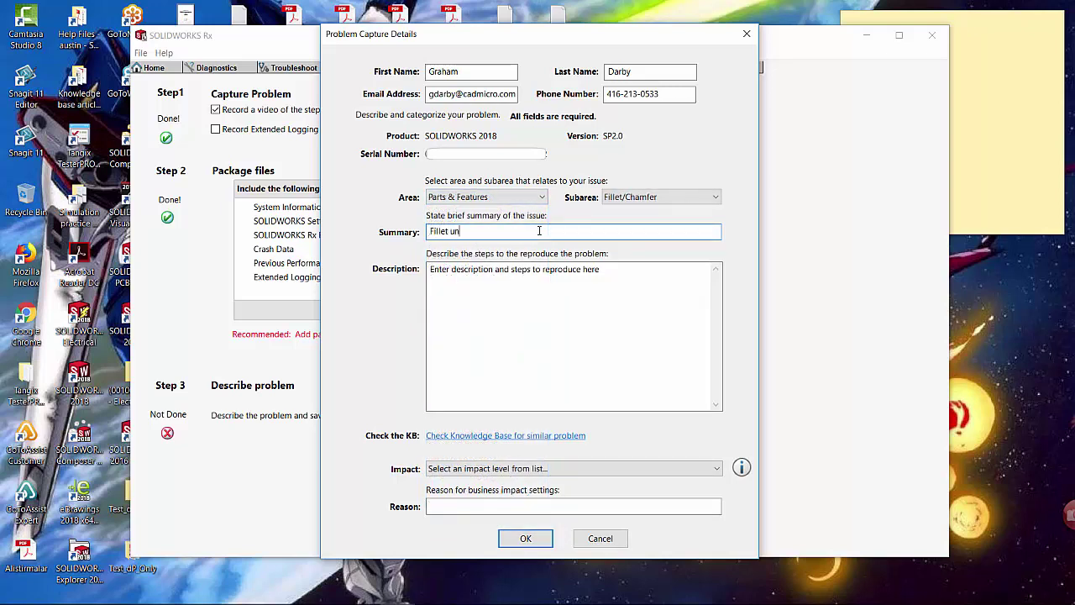
pyautogui.write('able to rebuild')
pyautogui.press('Tab')
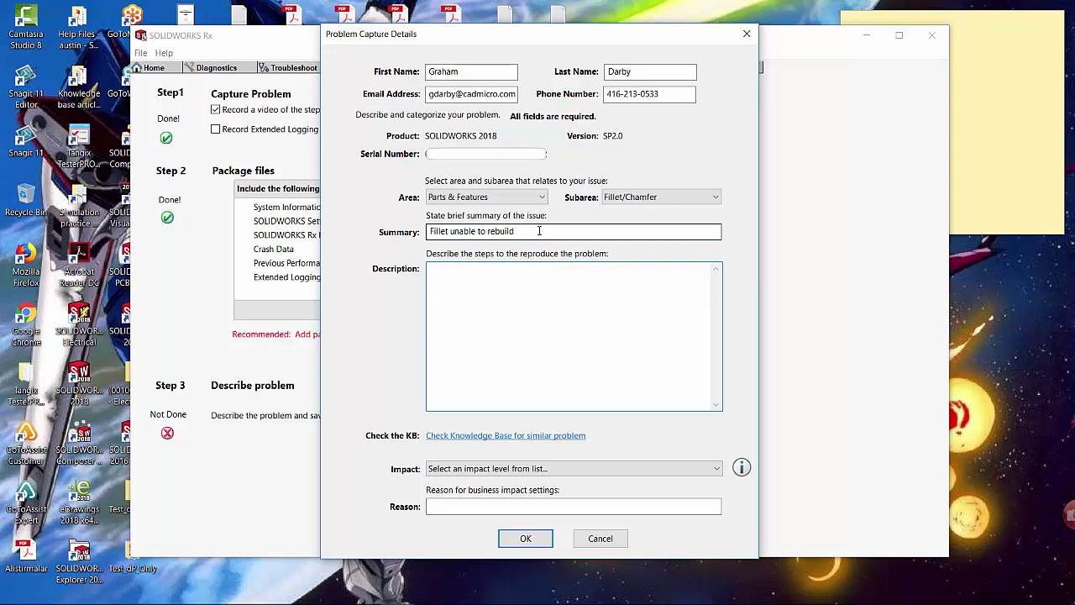
pyautogui.write('When I try to rebuild a part I receive an error stating that a fillet is unable')
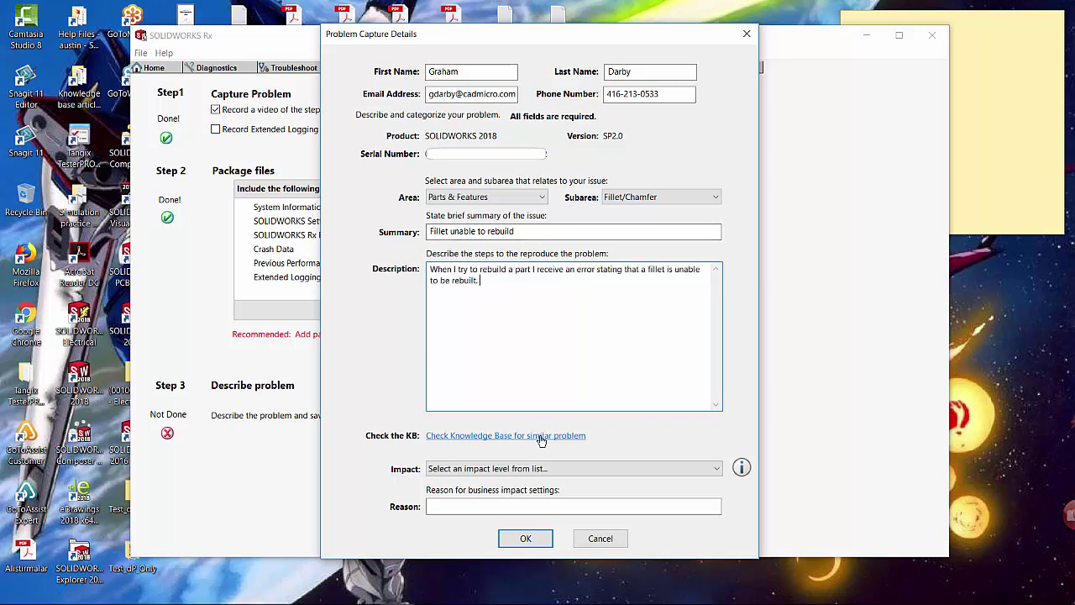
# Set the impact to Medium with the reason 'Unable to finish project'.
pyautogui.click(577, 468)
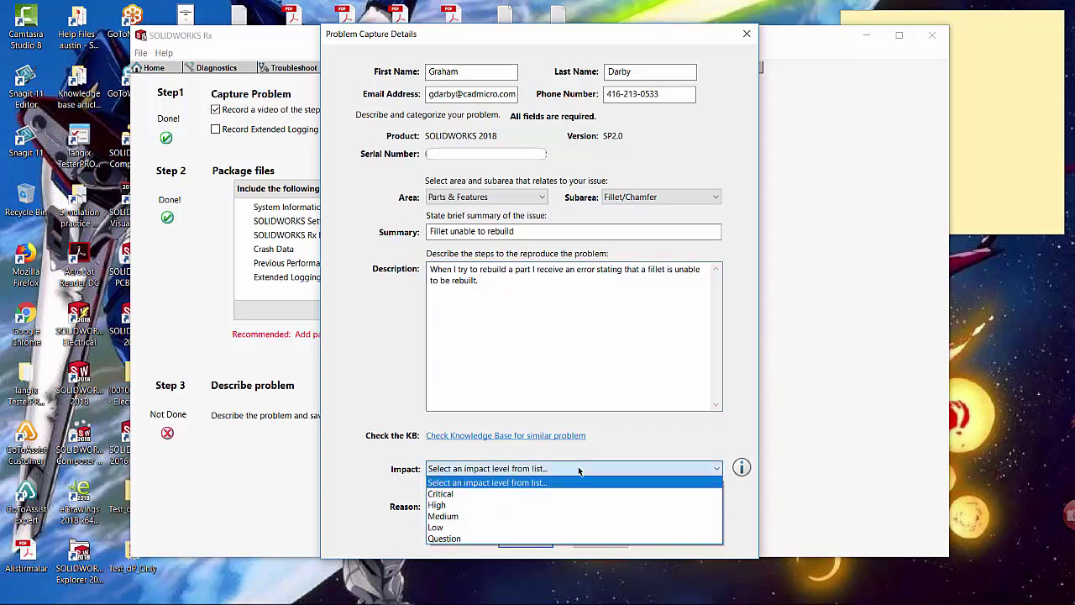
pyautogui.click(592, 475)
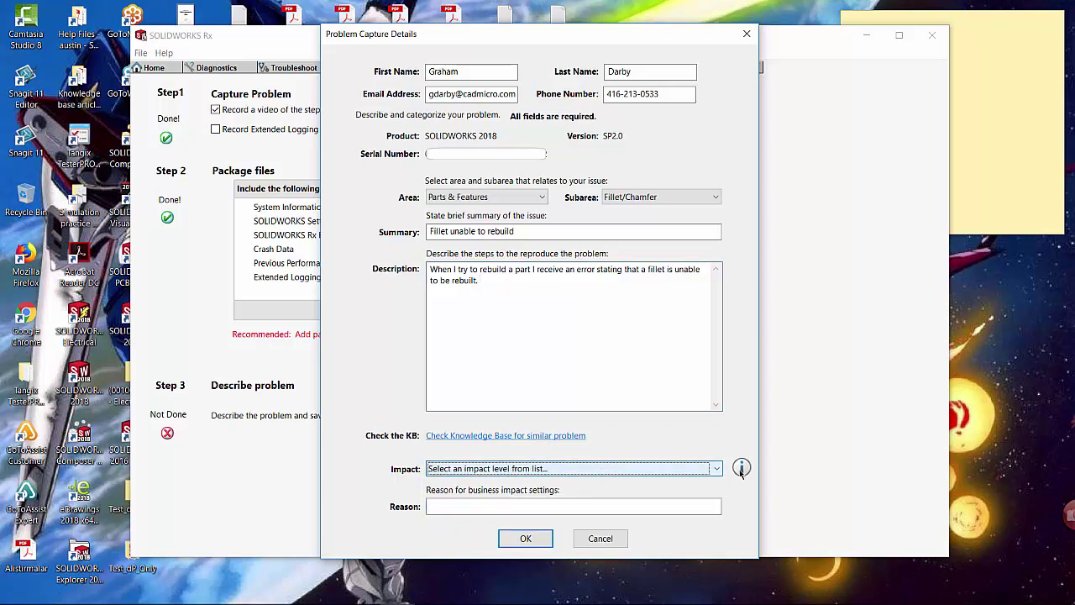
pyautogui.moveTo(742, 472)
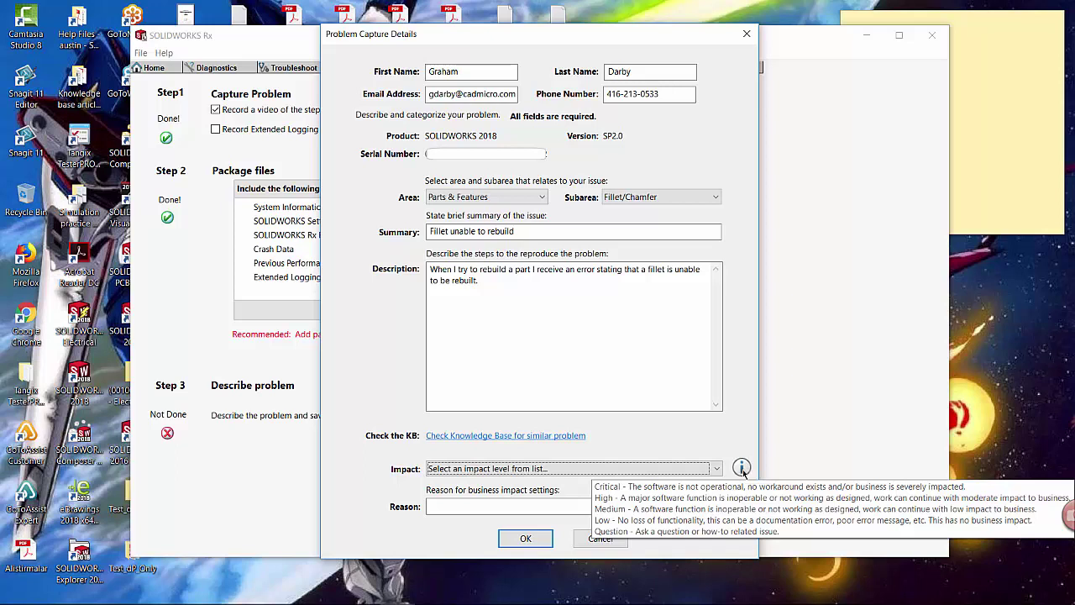
pyautogui.click(604, 469)
pyautogui.click(508, 516)
pyautogui.click(509, 506)
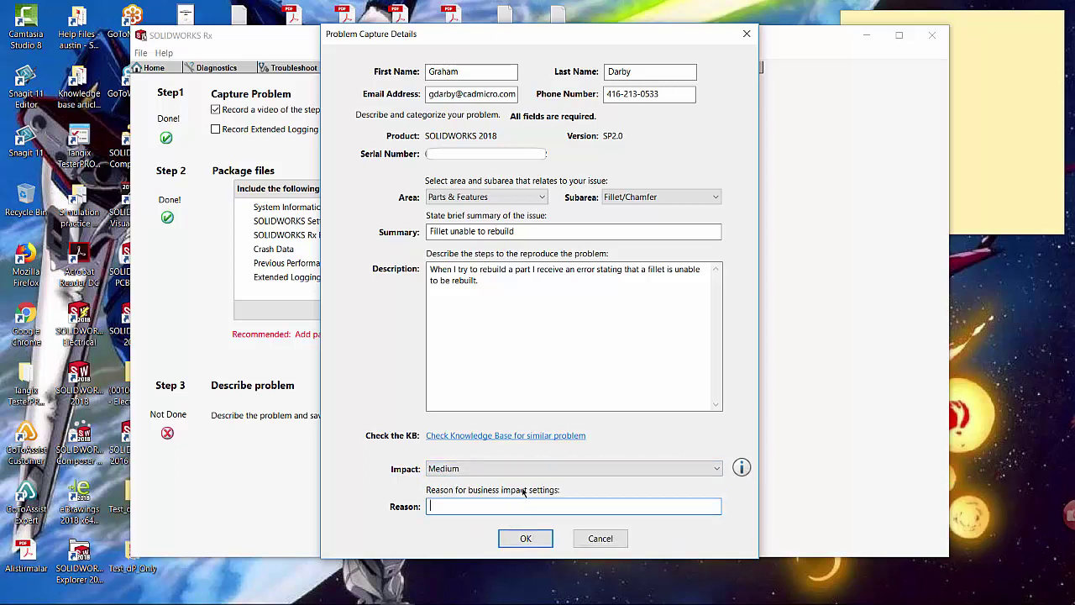
pyautogui.write('Unable to finish project')
# Submit the completed Problem Capture Details form with OK.
pyautogui.click(519, 542)
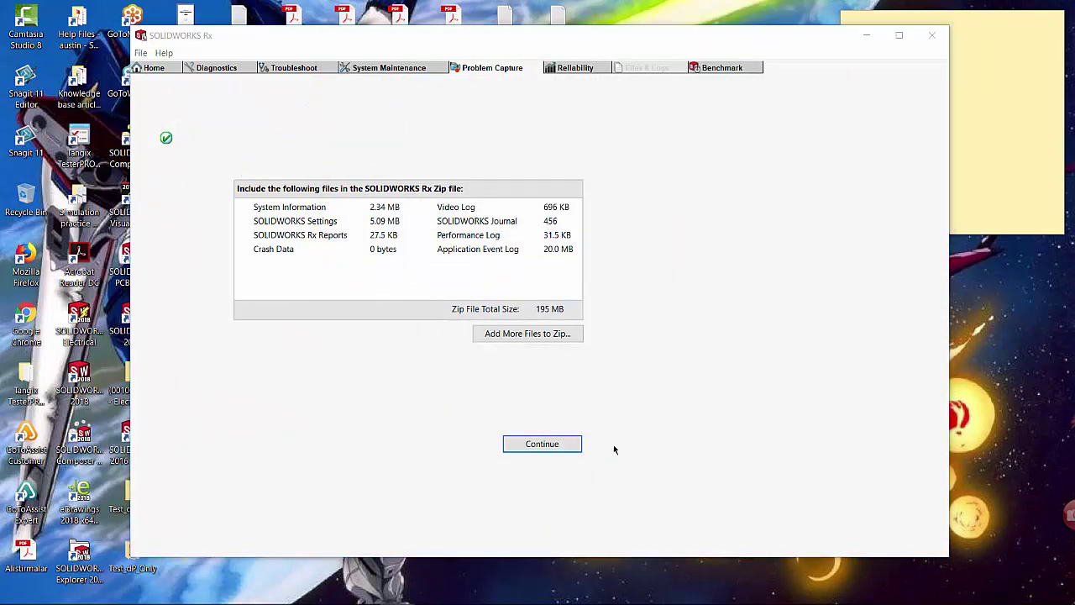